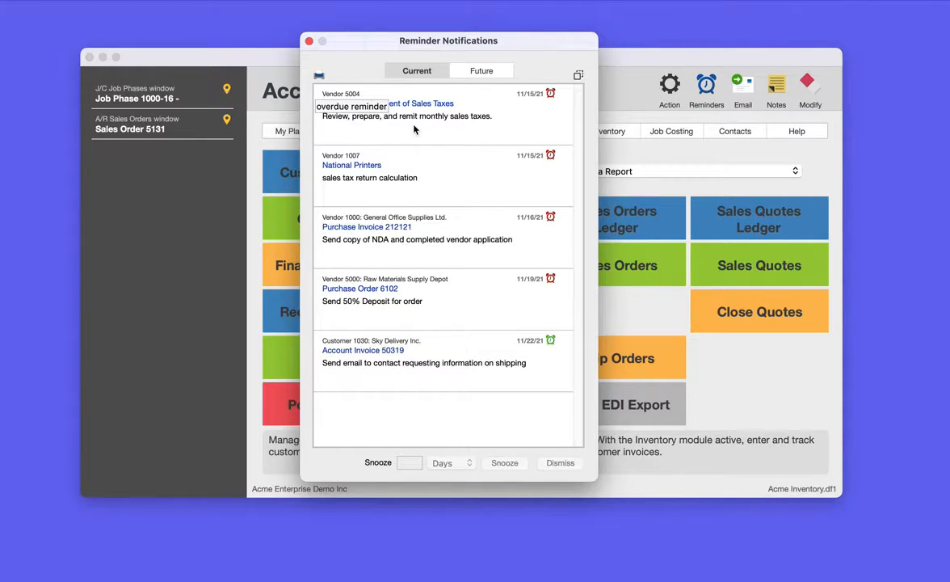
Close the reminder notifications, open the Customer Query of balances by aging period, and sort it by 31-60 Days.
{"action": "left_click", "coordinate": [309, 42]}
{"action": "left_click", "coordinate": [342, 181]}
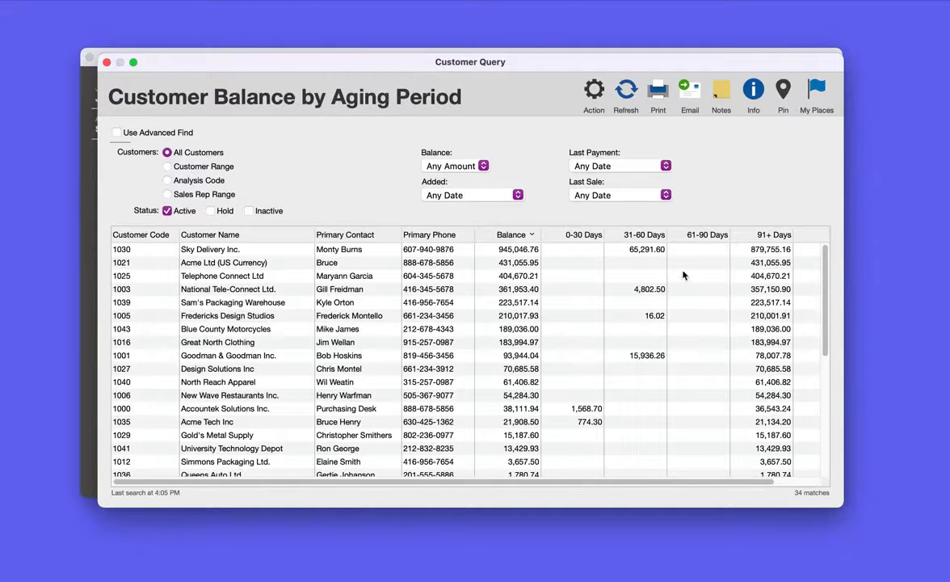
{"action": "left_click", "coordinate": [632, 234]}
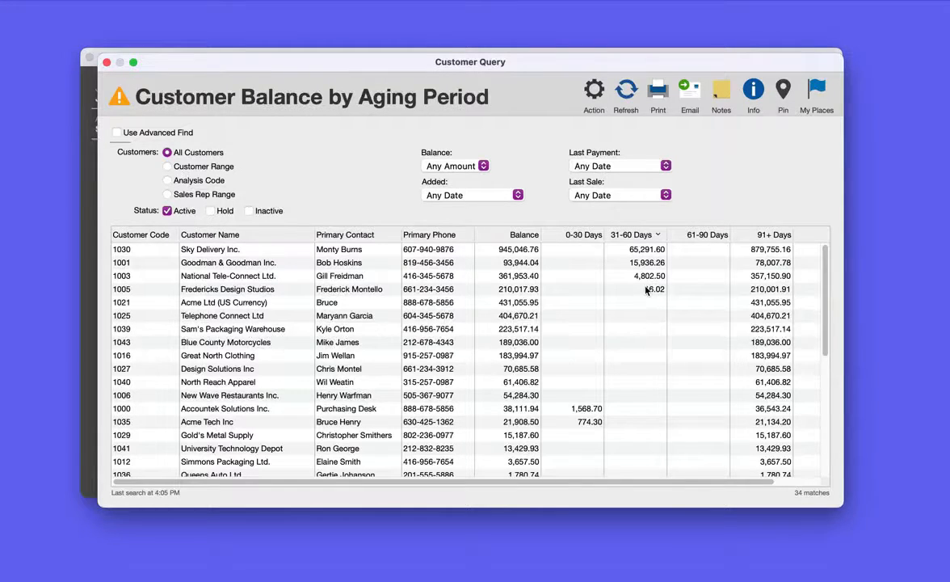
Open the notes for customer Fredericks Design Studios from the query results and start a new note.
{"action": "left_click", "coordinate": [591, 288]}
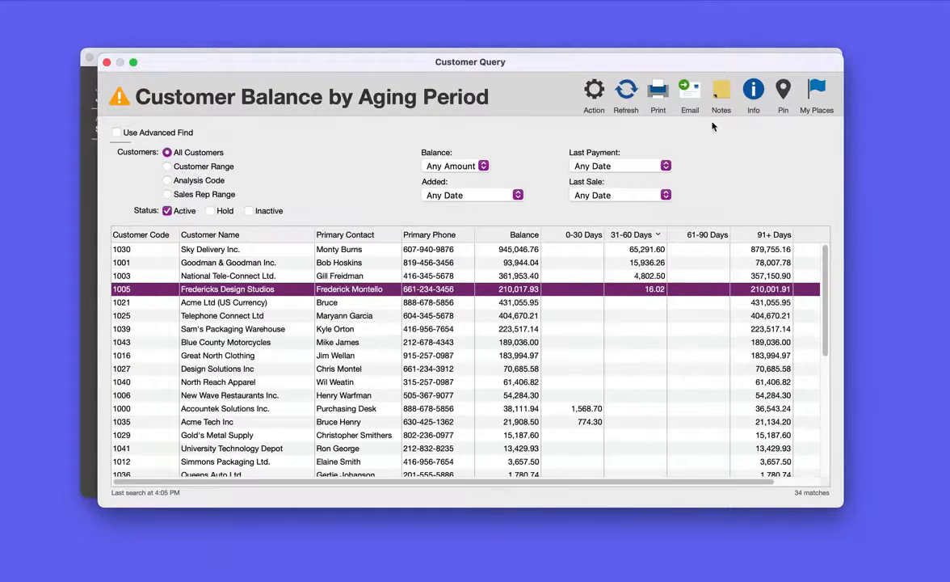
{"action": "left_click", "coordinate": [521, 276]}
{"action": "left_click", "coordinate": [519, 289]}
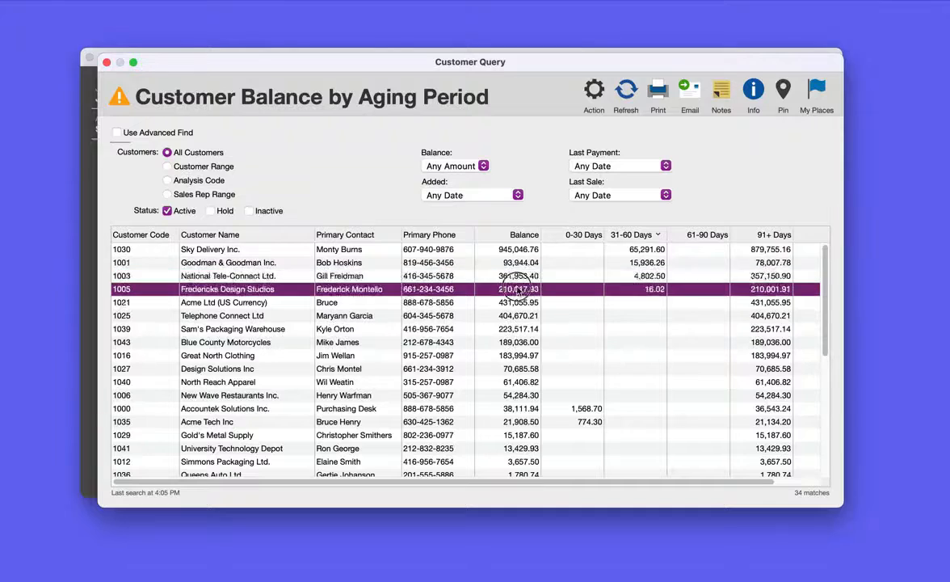
{"action": "left_click", "coordinate": [719, 97]}
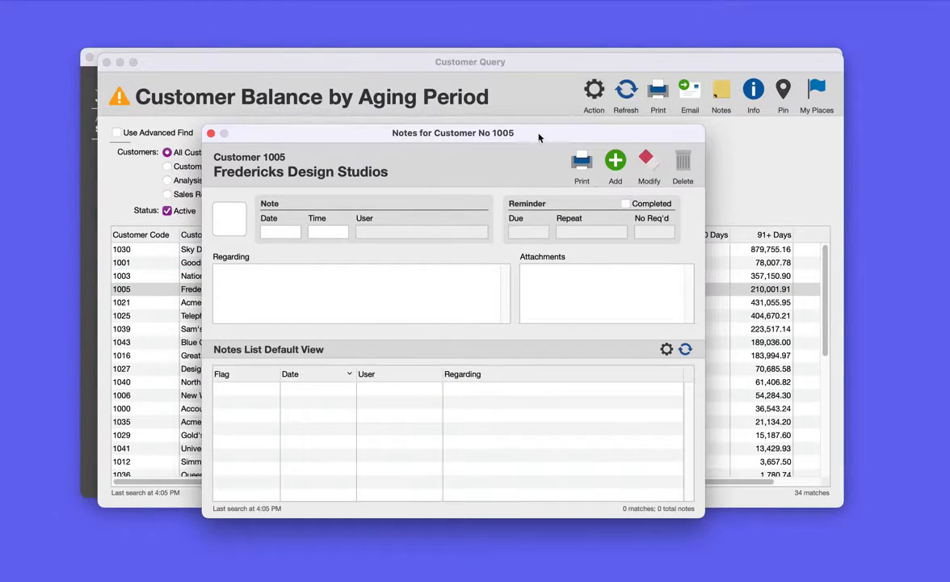
{"action": "left_click_drag", "start_coordinate": [536, 132], "coordinate": [542, 324]}
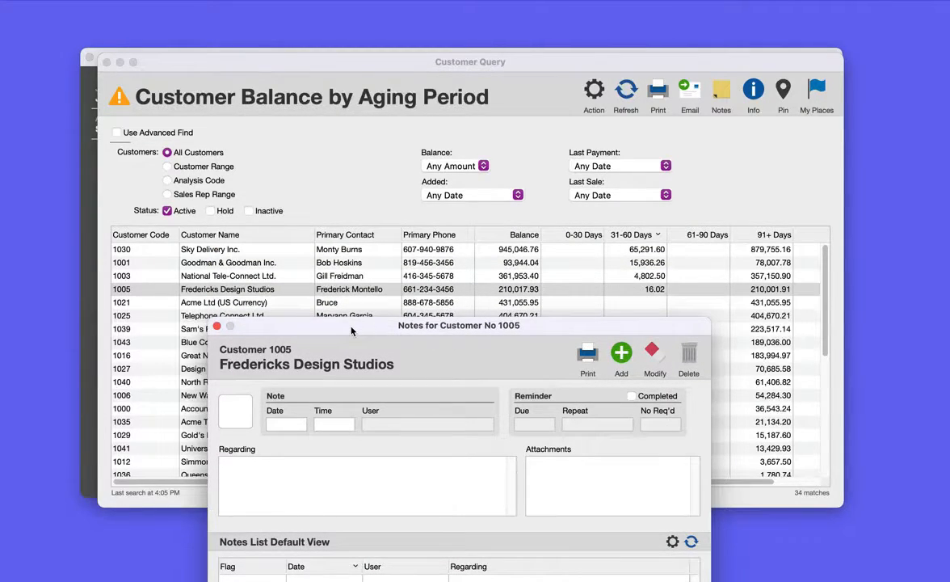
{"action": "left_click_drag", "start_coordinate": [352, 330], "coordinate": [360, 155]}
{"action": "left_click", "coordinate": [635, 191]}
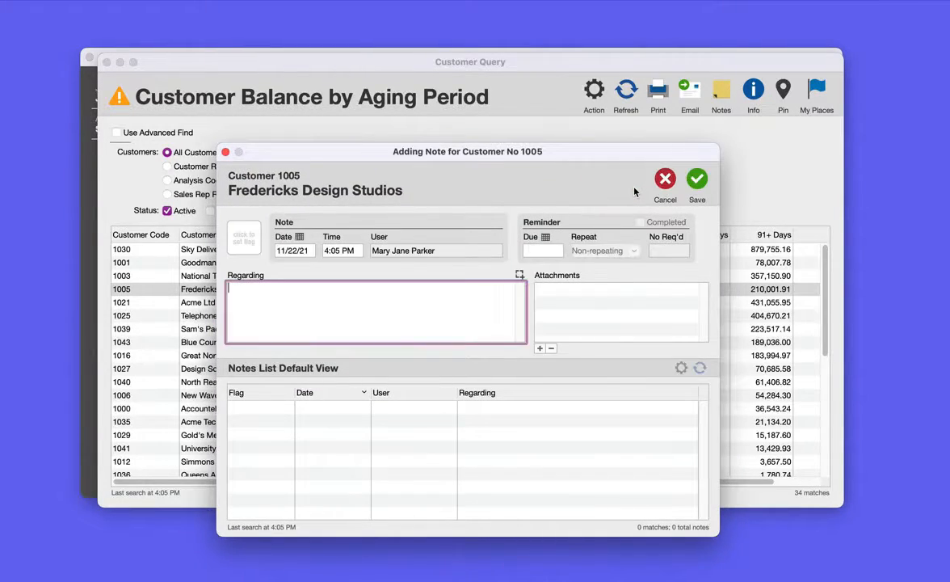
Set the note's reminder due date to 11/26/21, enter "call and ask for final payment", save it, and return to the desktop.
{"action": "left_click", "coordinate": [546, 239]}
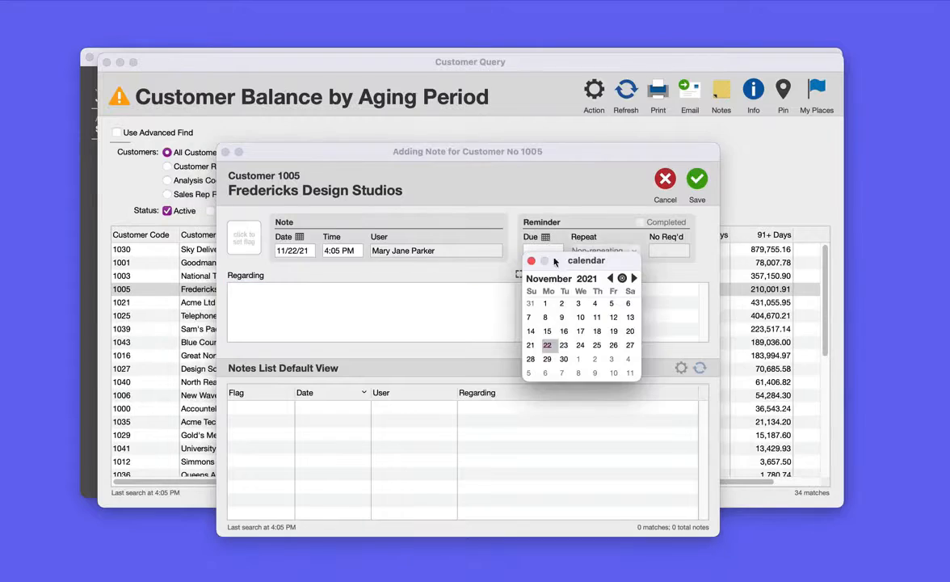
{"action": "left_click", "coordinate": [615, 346]}
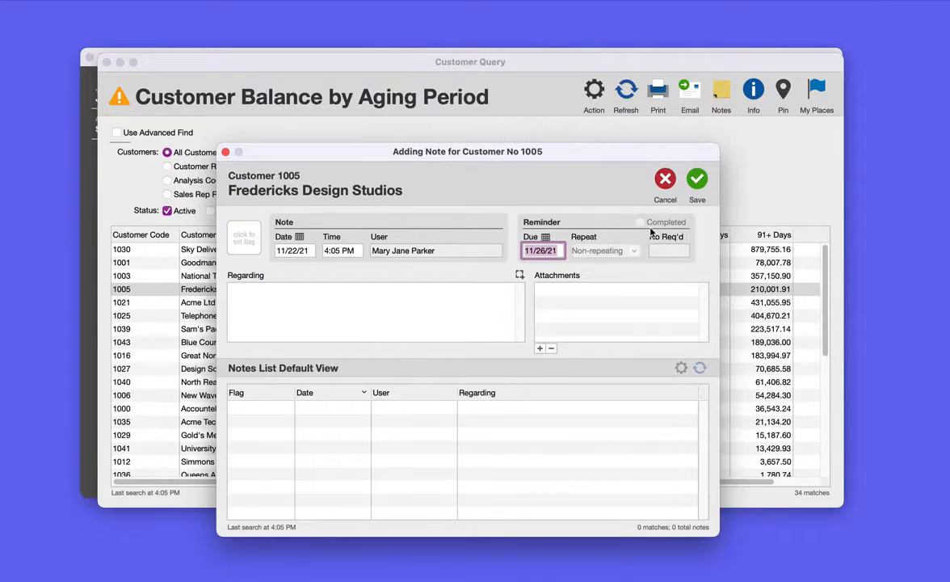
{"action": "left_click", "coordinate": [373, 310]}
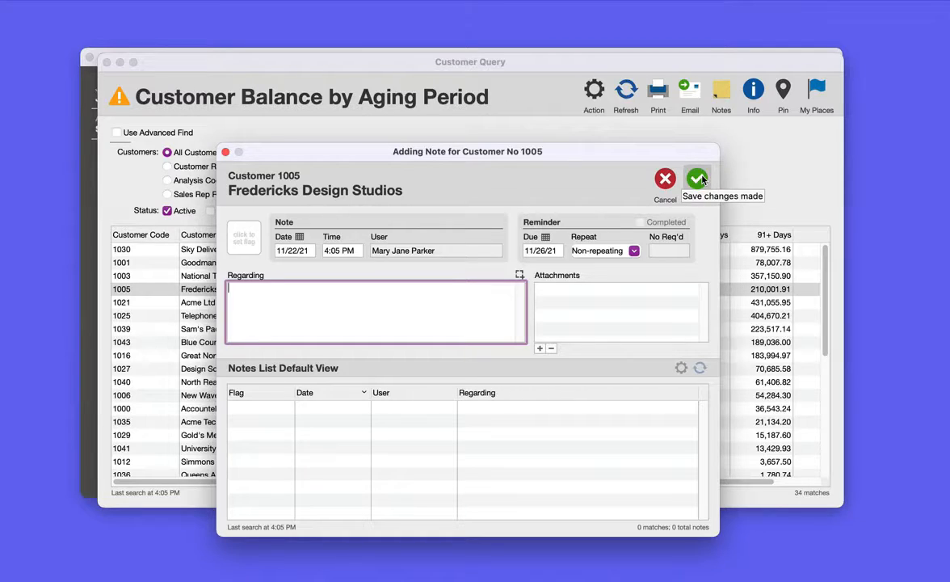
{"action": "type", "text": "call"}
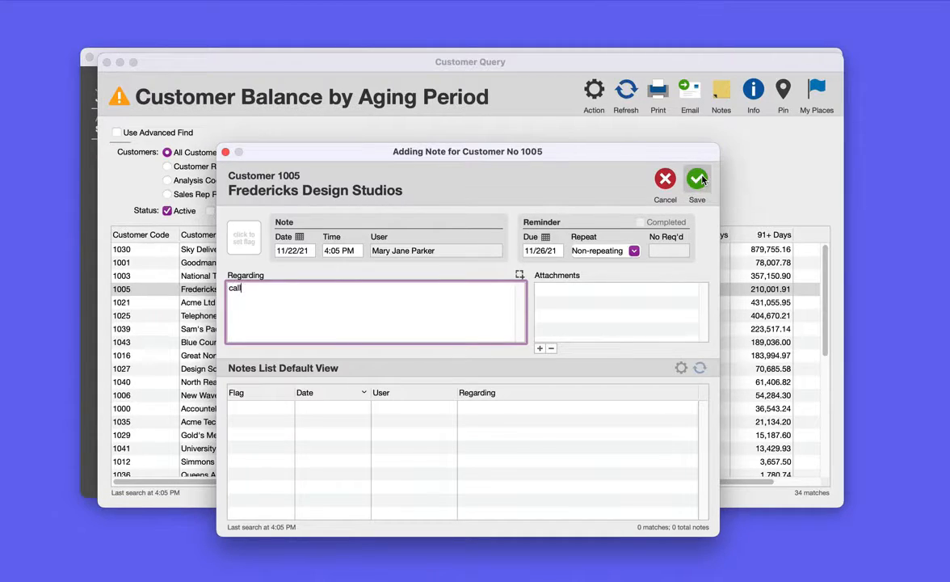
{"action": "type", "text": " and ask for final payment"}
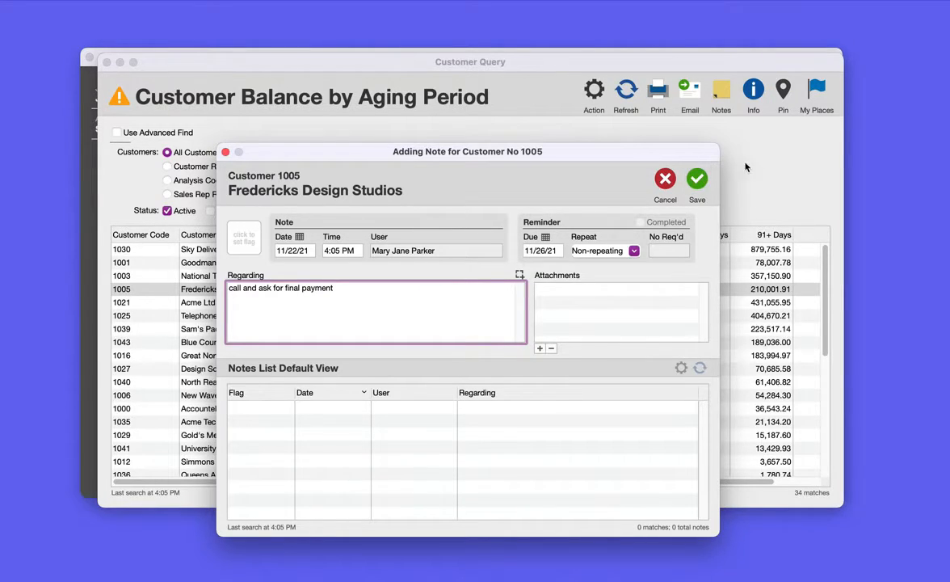
{"action": "left_click", "coordinate": [696, 179]}
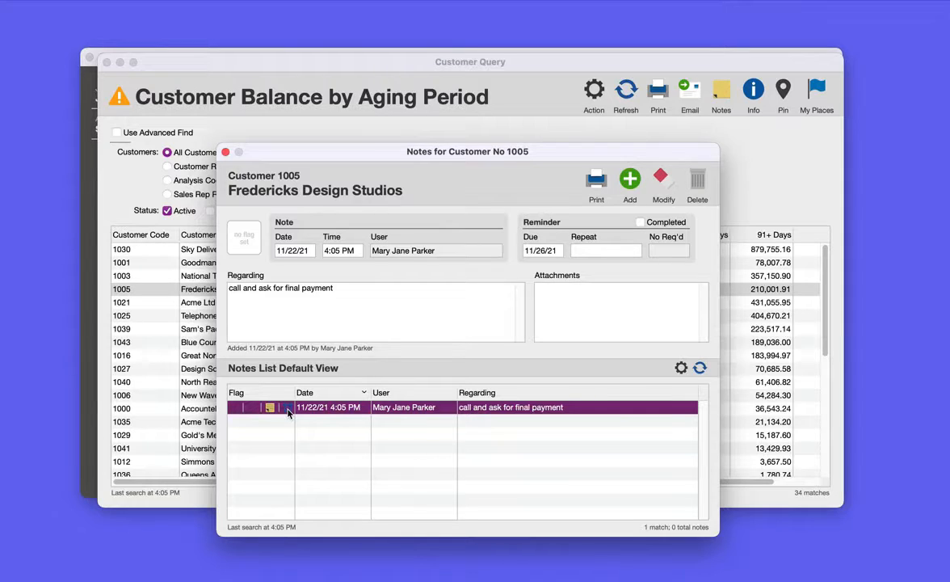
{"action": "left_click", "coordinate": [226, 152]}
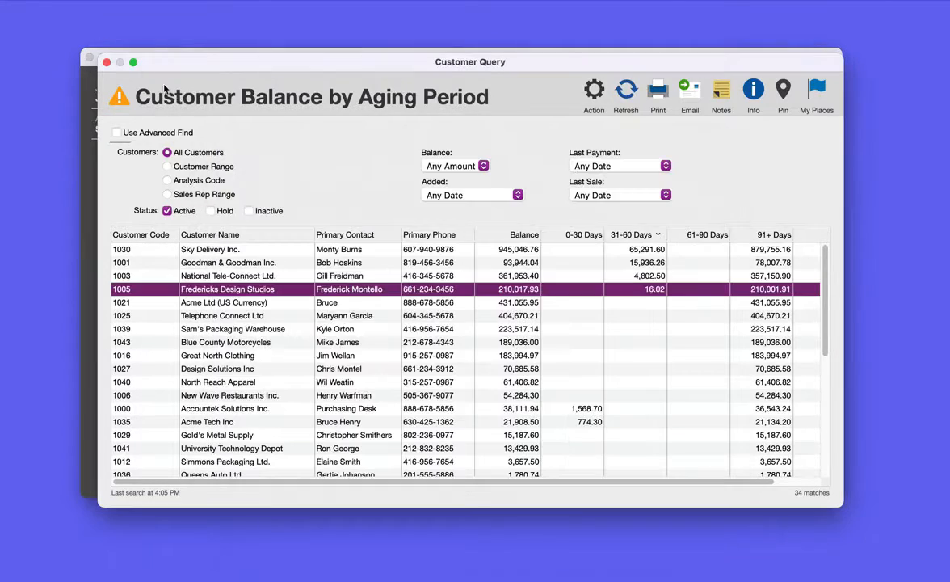
{"action": "left_click", "coordinate": [104, 61]}
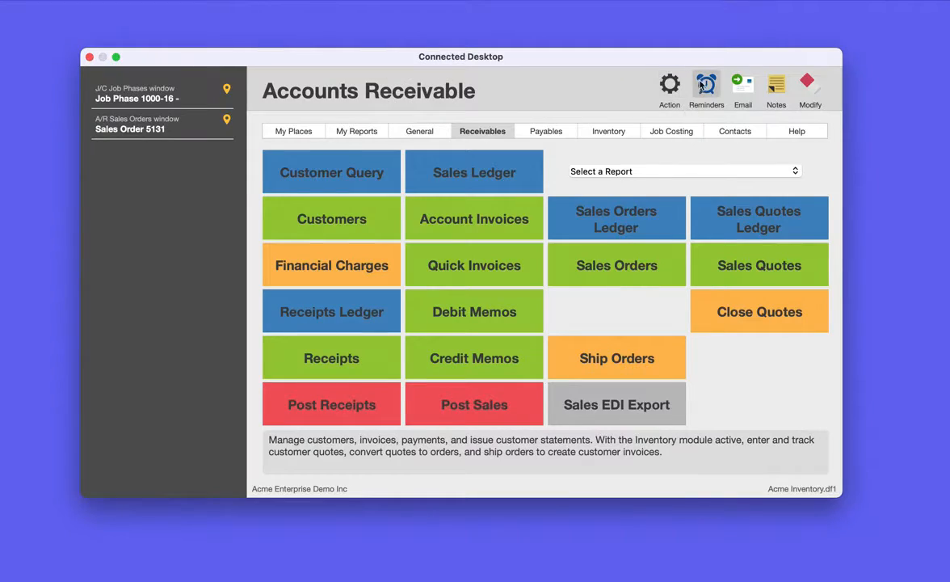
Open the reminder notifications and review the future reminders before returning to the current ones.
{"action": "left_click", "coordinate": [705, 88]}
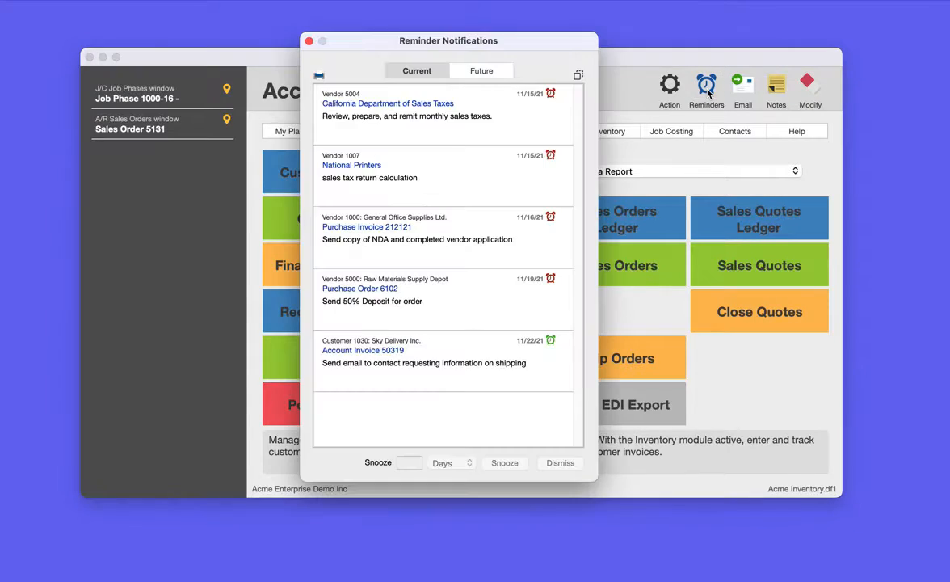
{"action": "left_click", "coordinate": [482, 71]}
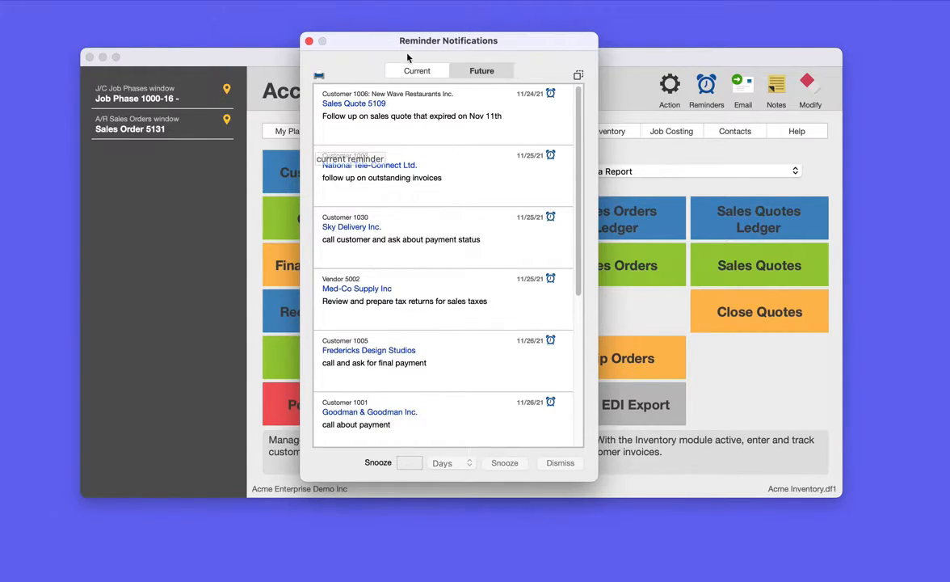
{"action": "left_click", "coordinate": [415, 71]}
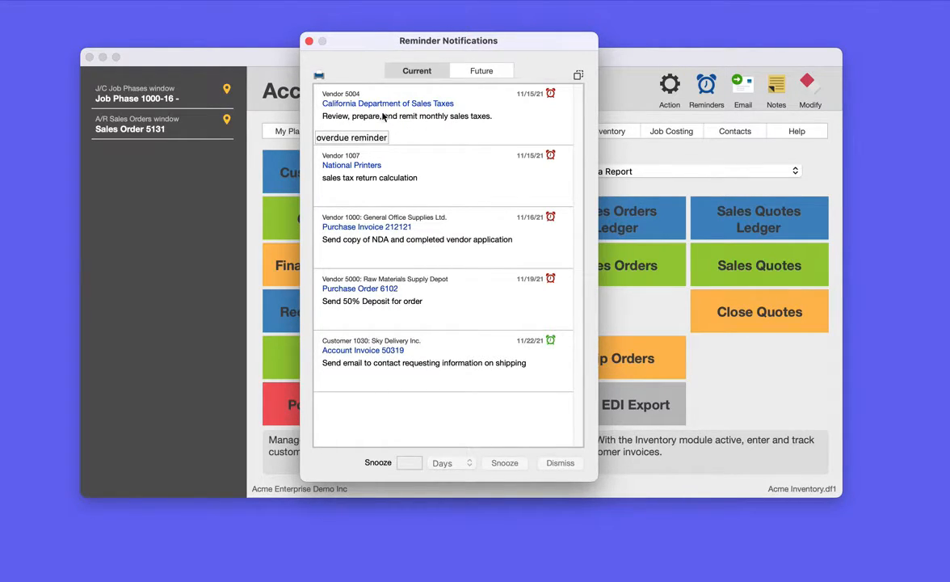
Open the California Department of Sales Taxes vendor record from its reminder, examine its note, and close both windows.
{"action": "left_click", "coordinate": [339, 103]}
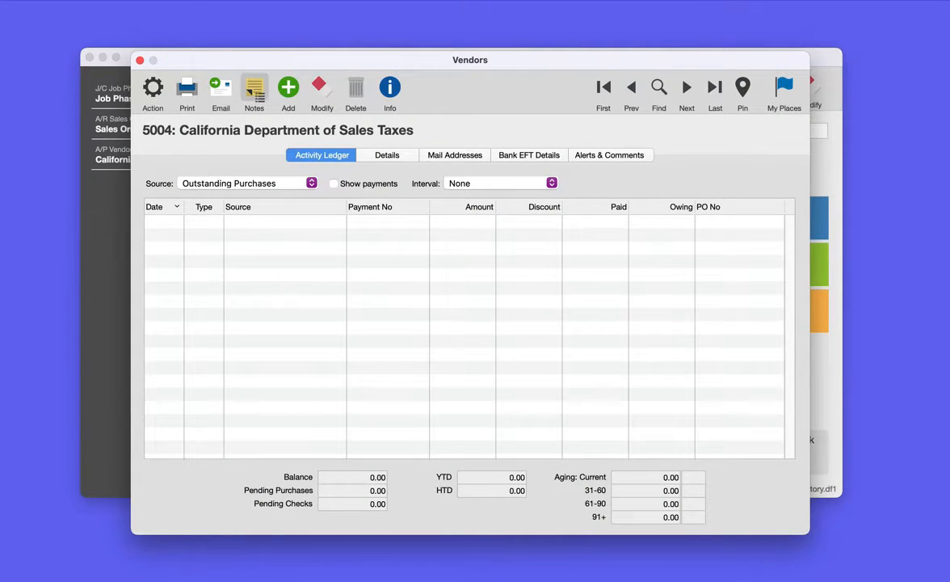
{"action": "left_click", "coordinate": [244, 87]}
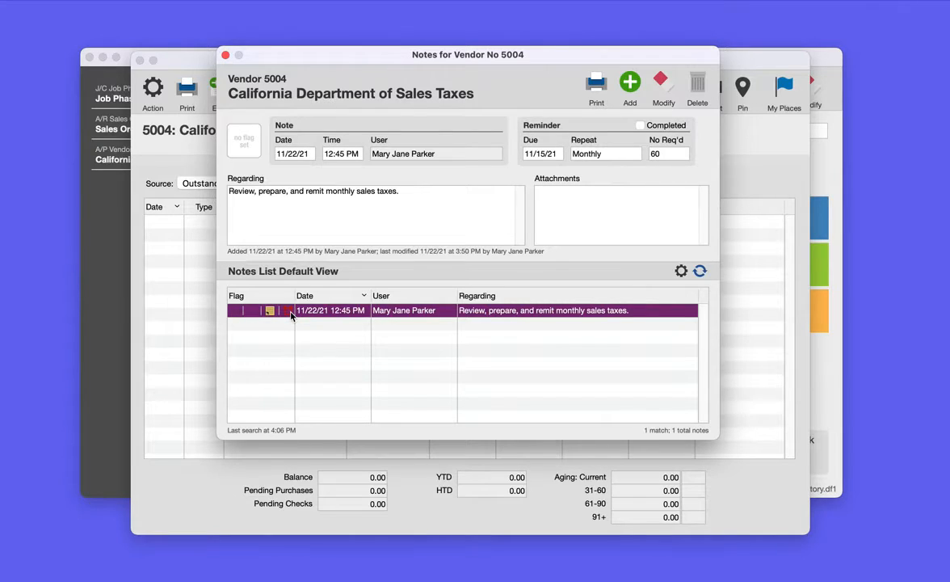
{"action": "left_click", "coordinate": [224, 56]}
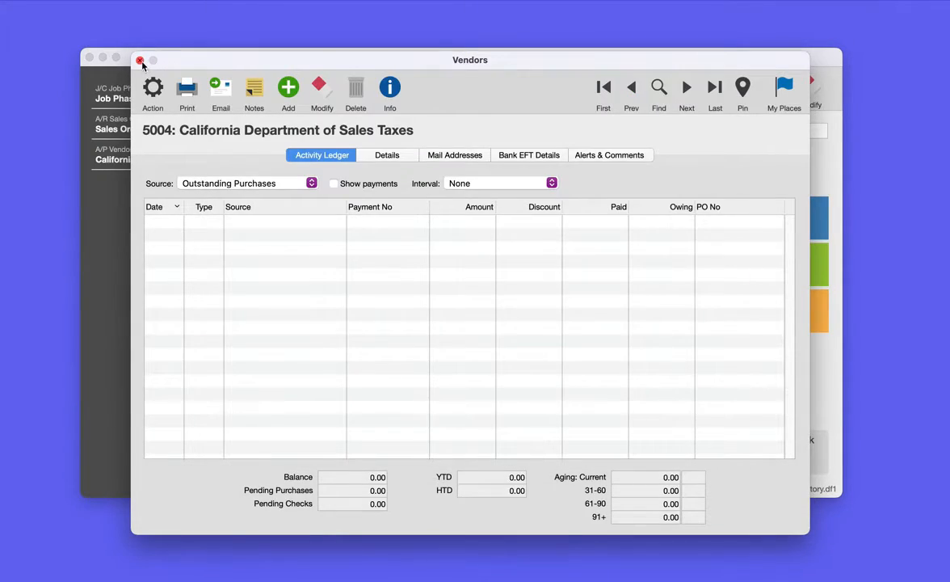
{"action": "left_click", "coordinate": [140, 60]}
Reopen the reminders and snooze the General Office Supplies Ltd. purchase invoice reminder for 1 month.
{"action": "left_click", "coordinate": [706, 87]}
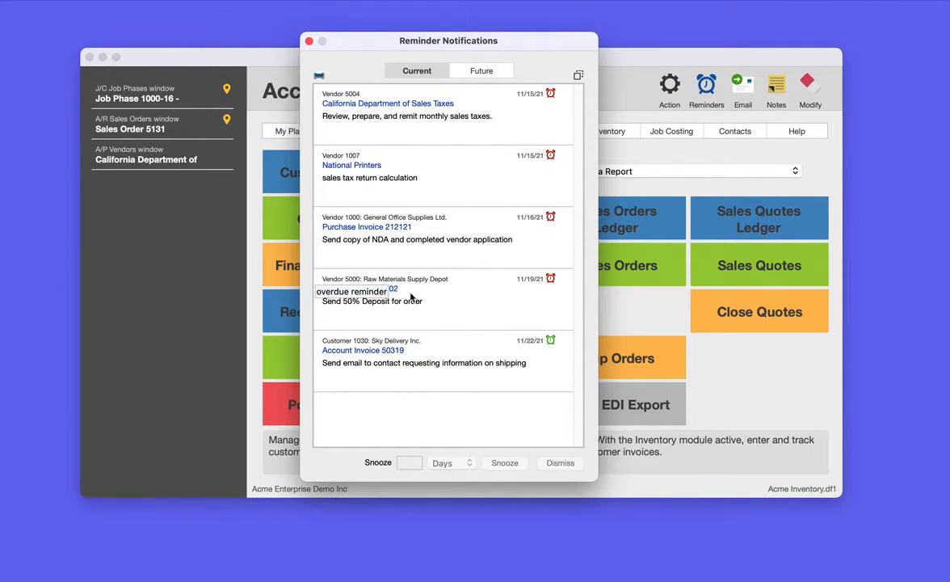
{"action": "left_click", "coordinate": [399, 245]}
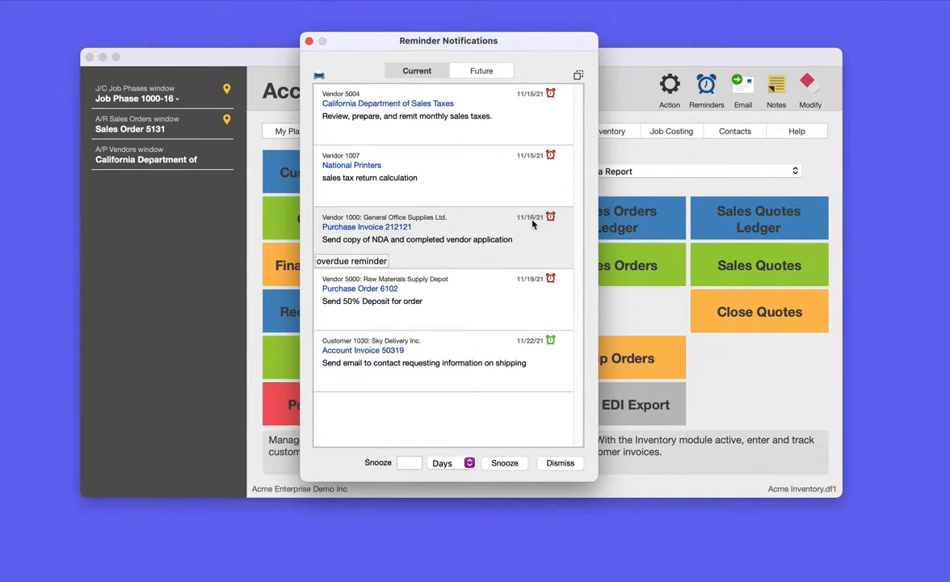
{"action": "left_click", "coordinate": [415, 462]}
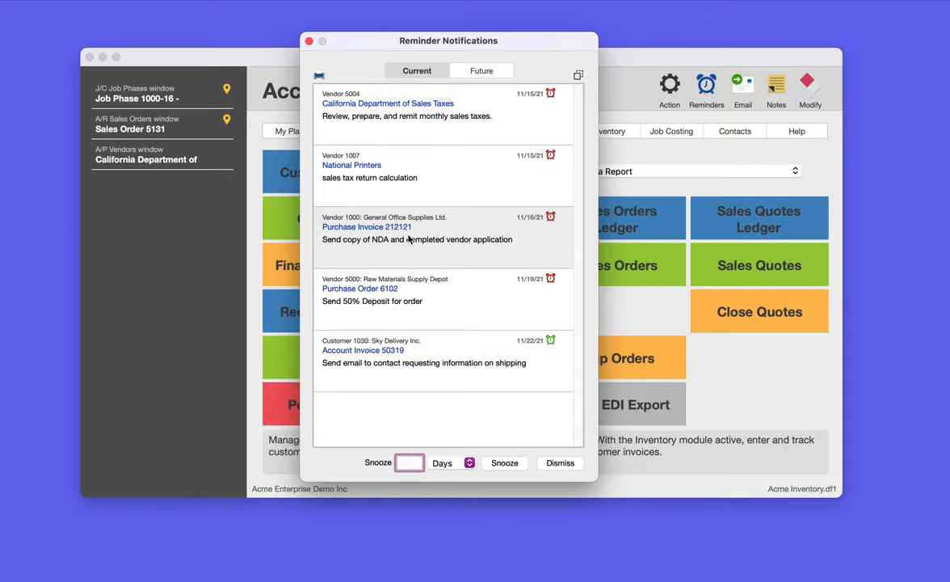
{"action": "type", "text": "1"}
{"action": "left_click", "coordinate": [461, 464]}
{"action": "left_click", "coordinate": [450, 492]}
{"action": "left_click", "coordinate": [504, 463]}
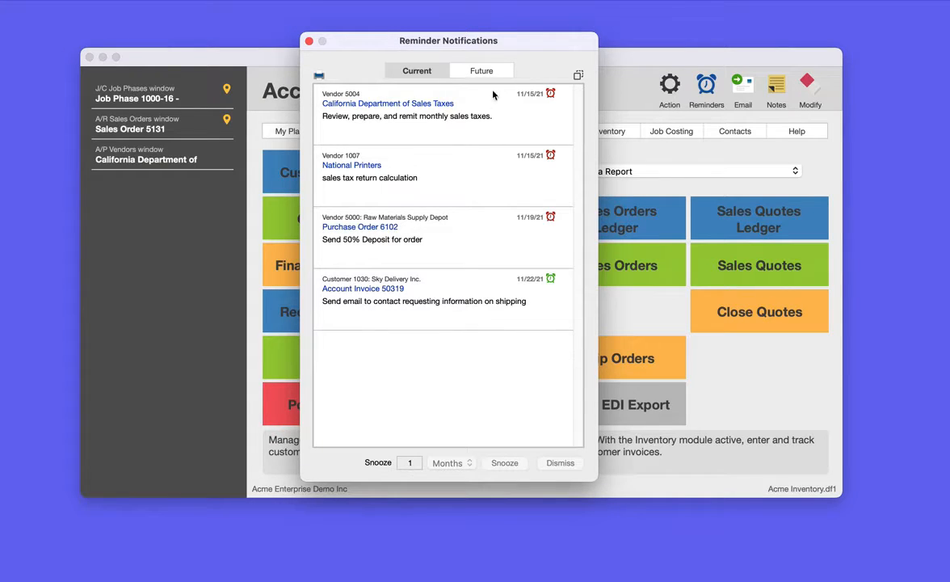
Check the future reminders for the snoozed General Office Supplies Ltd. entry and go back to the current reminders.
{"action": "left_click", "coordinate": [481, 71]}
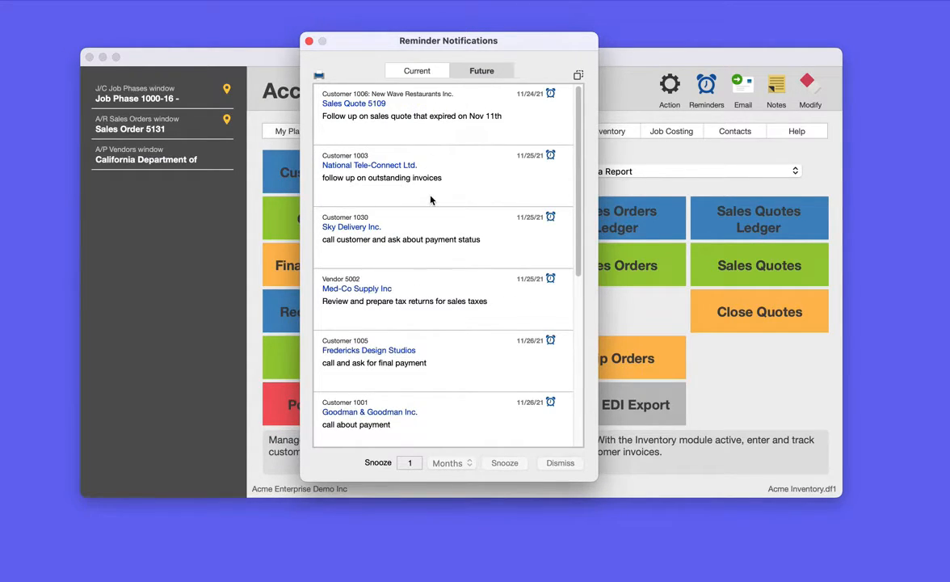
{"action": "scroll", "coordinate": [441, 283], "scroll_direction": "down", "scroll_amount": 3}
{"action": "scroll", "coordinate": [442, 282], "scroll_direction": "down", "scroll_amount": 2}
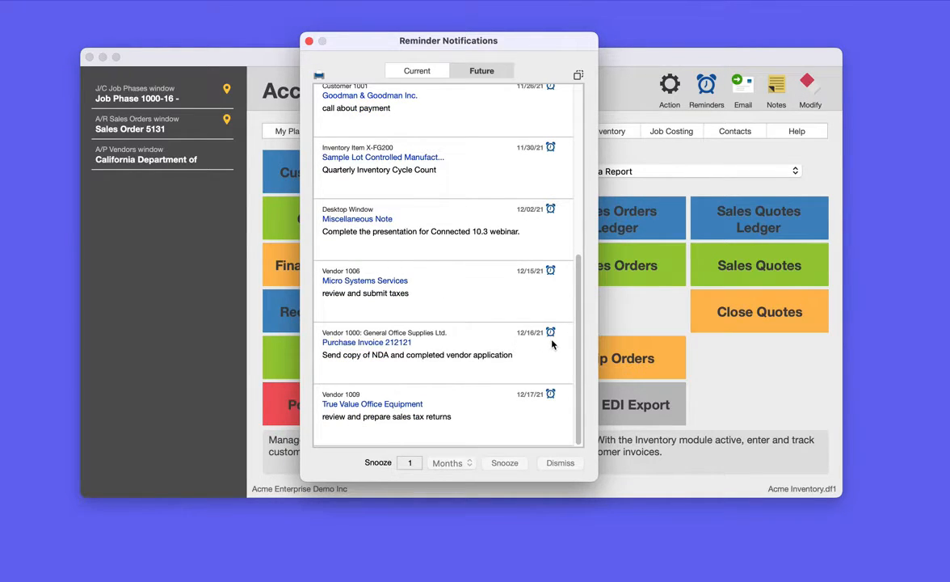
{"action": "left_click", "coordinate": [427, 75]}
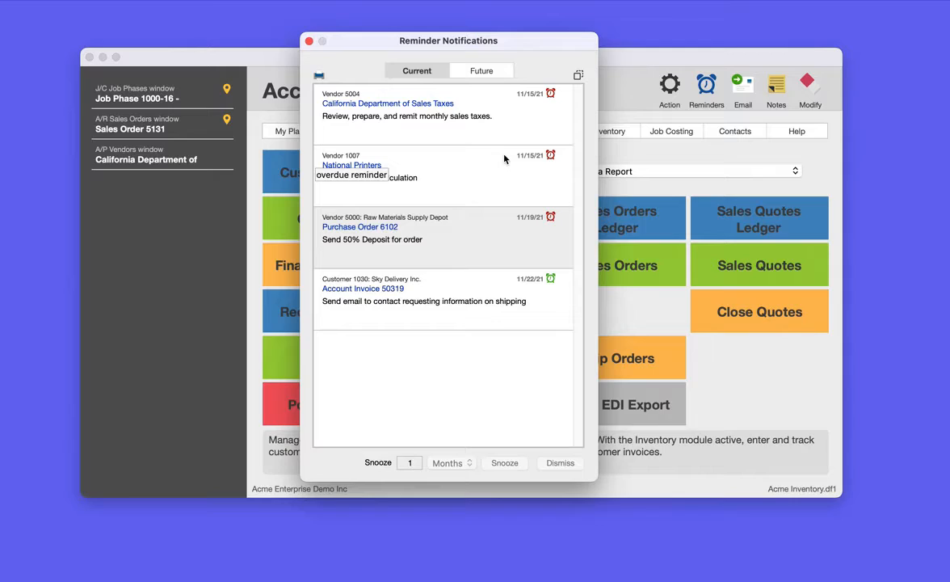
Open the Raw Materials Supply Depot purchase order from its reminder, examine its note, and close both windows.
{"action": "double_click", "coordinate": [452, 234]}
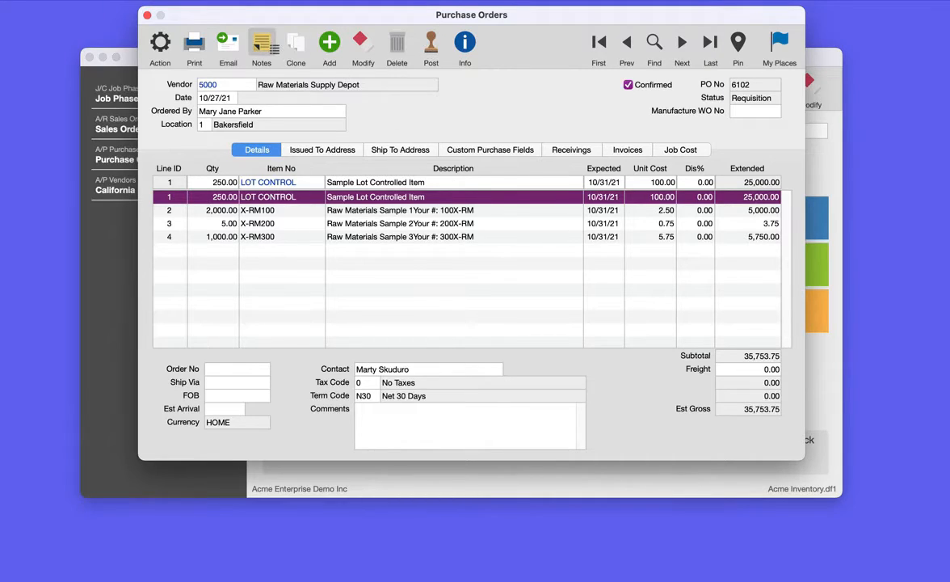
{"action": "left_click", "coordinate": [251, 44]}
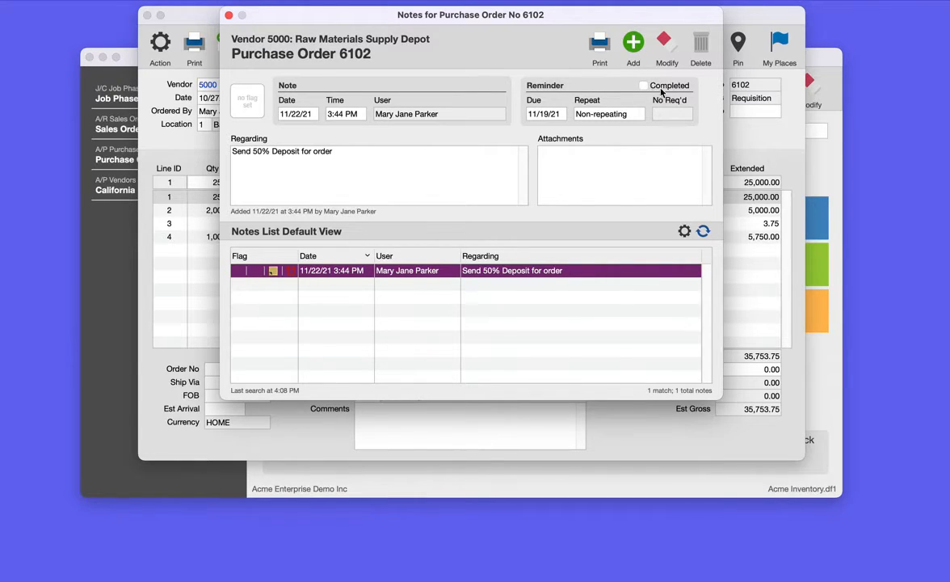
{"action": "left_click", "coordinate": [225, 17]}
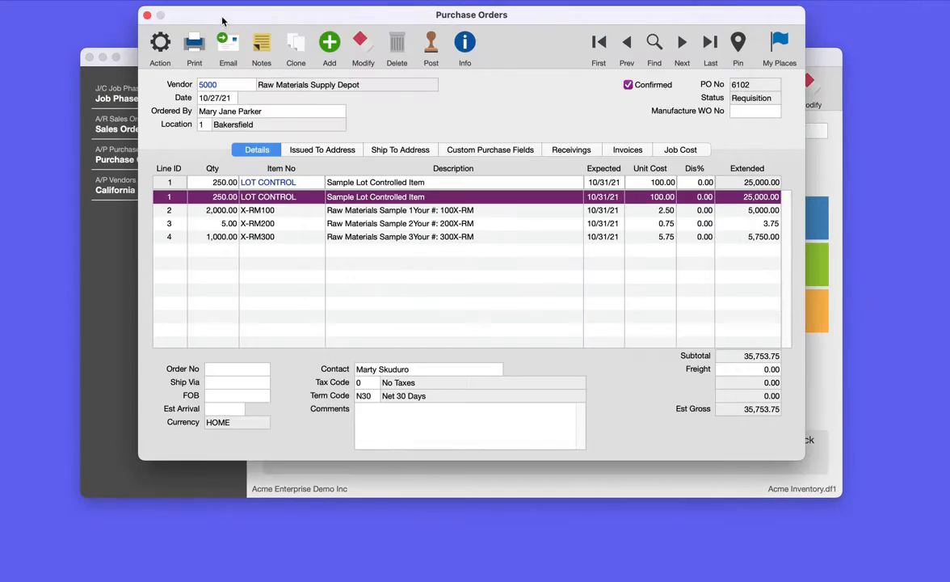
{"action": "left_click", "coordinate": [147, 16]}
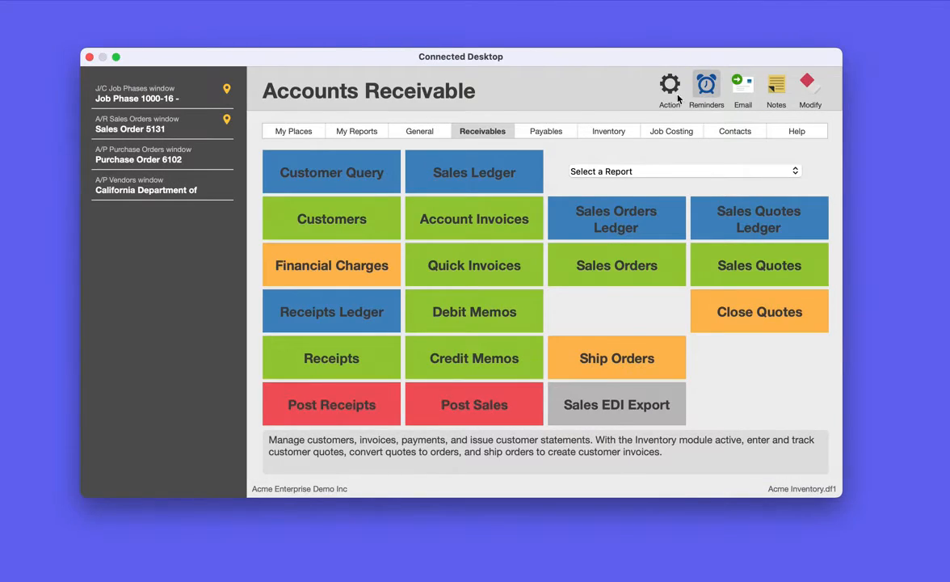
Dismiss the Raw Materials Supply Depot reminder "Send 50% Deposit for order" and close the reminder notifications.
{"action": "left_click", "coordinate": [704, 89]}
{"action": "left_click", "coordinate": [466, 246]}
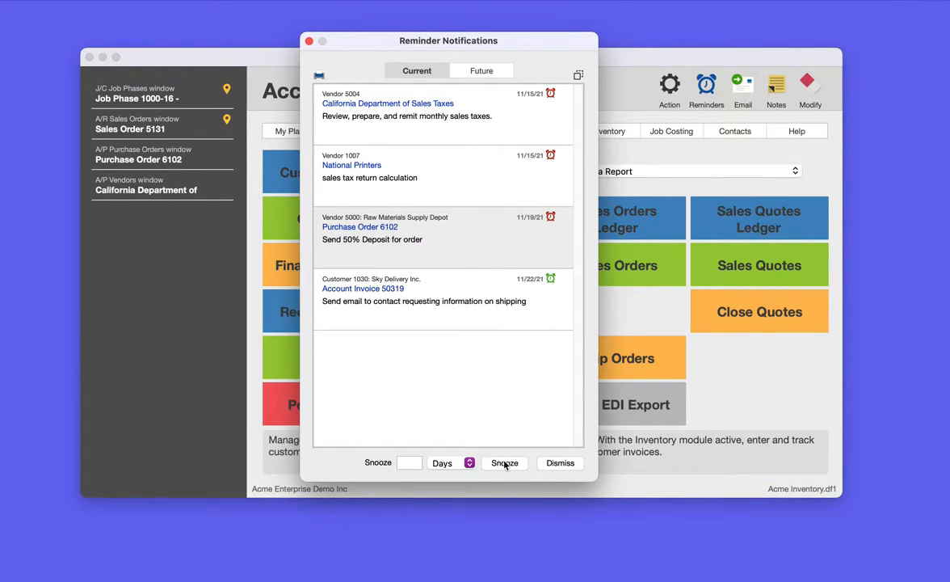
{"action": "left_click", "coordinate": [560, 463]}
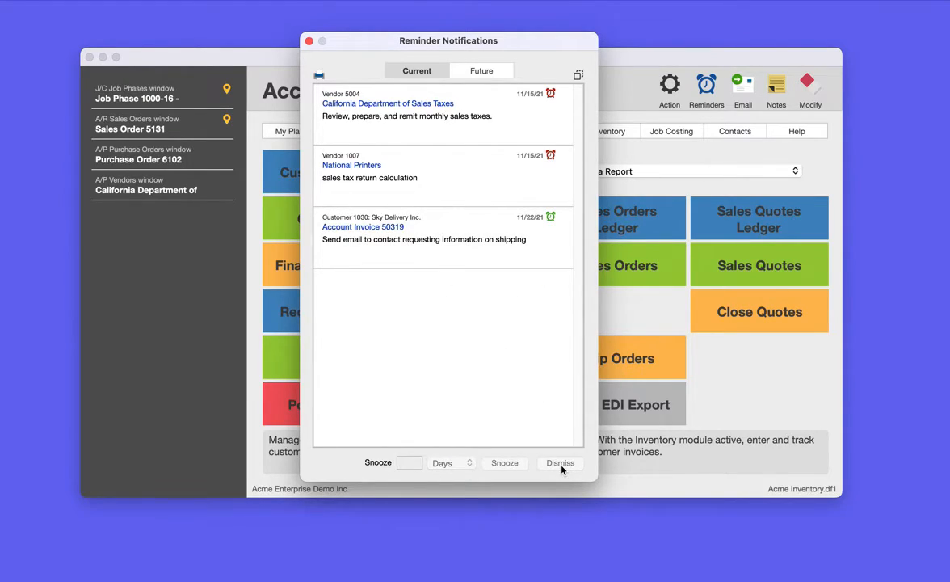
{"action": "left_click", "coordinate": [309, 41]}
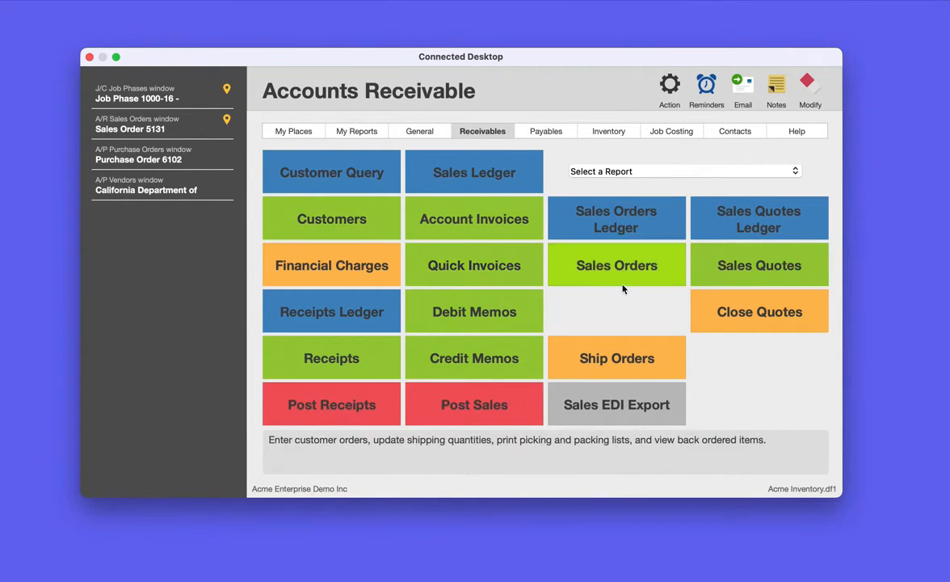
Open Purchase Orders from Accounts Payable and find the Raw Materials Supply Depot purchase order by its PO number.
{"action": "left_click", "coordinate": [569, 134]}
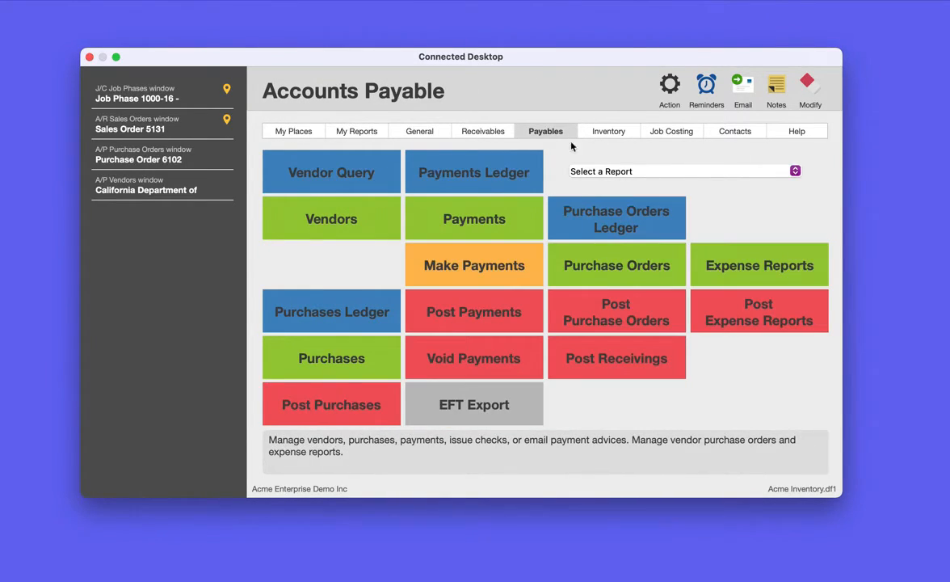
{"action": "left_click", "coordinate": [596, 270]}
{"action": "left_click", "coordinate": [655, 44]}
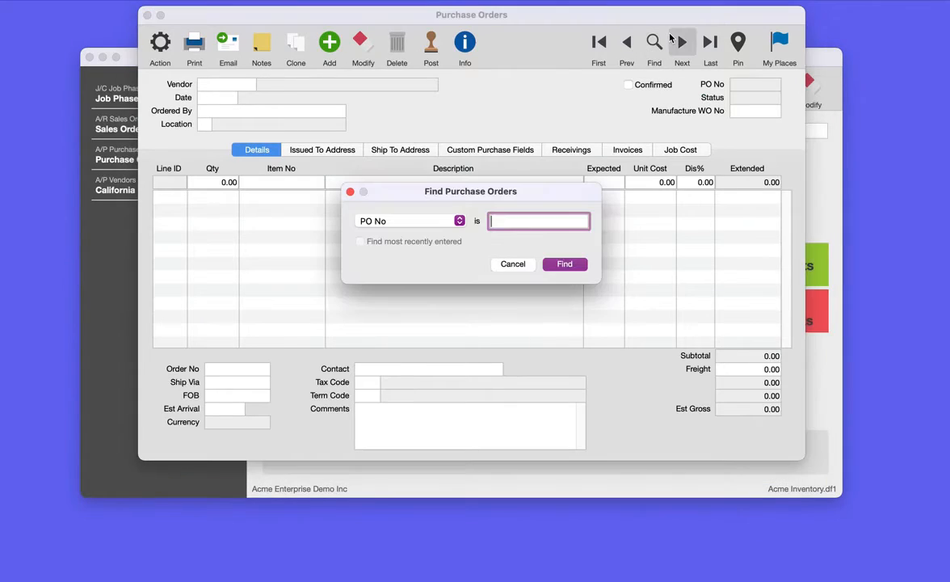
{"action": "type", "text": "6102"}
{"action": "key", "text": "Return"}
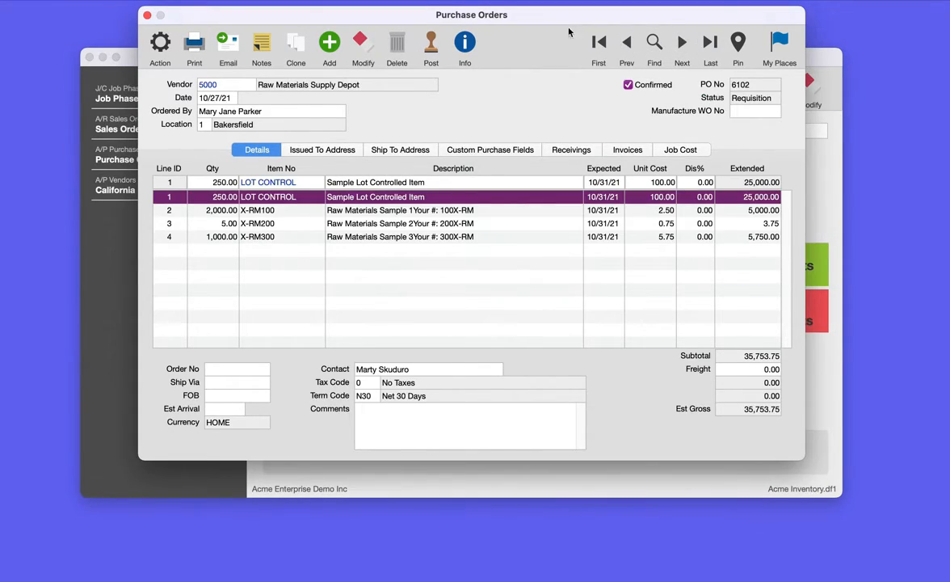
Modify the purchase order's note "Send 50% Deposit for order" so its reminder is no longer marked Completed, and save it.
{"action": "left_click", "coordinate": [261, 47]}
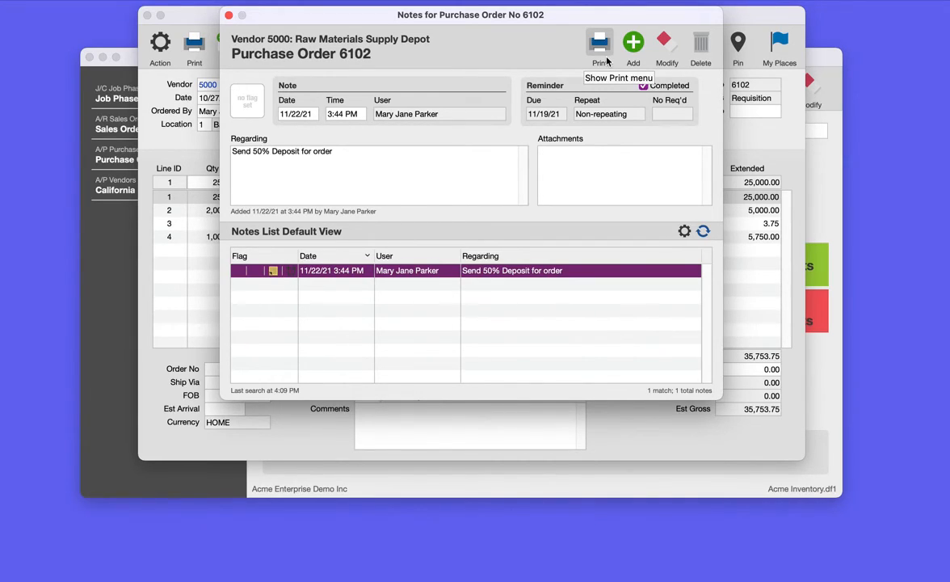
{"action": "left_click", "coordinate": [664, 42]}
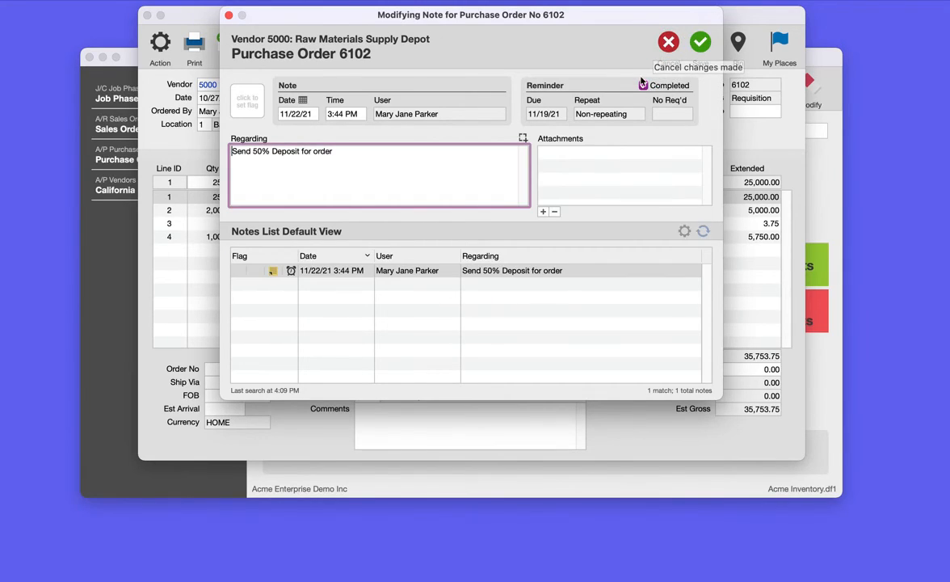
{"action": "left_click", "coordinate": [643, 85]}
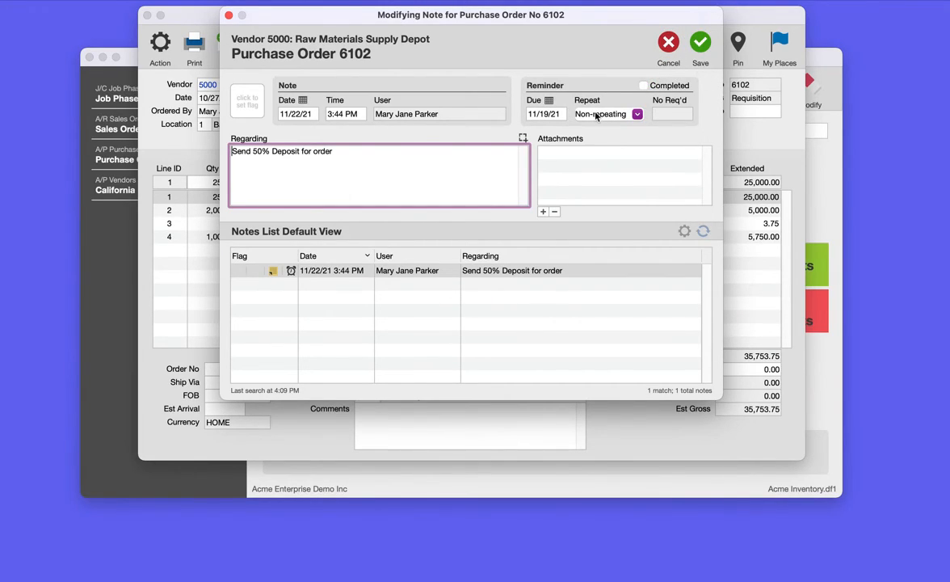
{"action": "left_click", "coordinate": [700, 45]}
Close the note and purchase order windows and check the current reminders for the reactivated deposit reminder.
{"action": "left_click", "coordinate": [229, 16]}
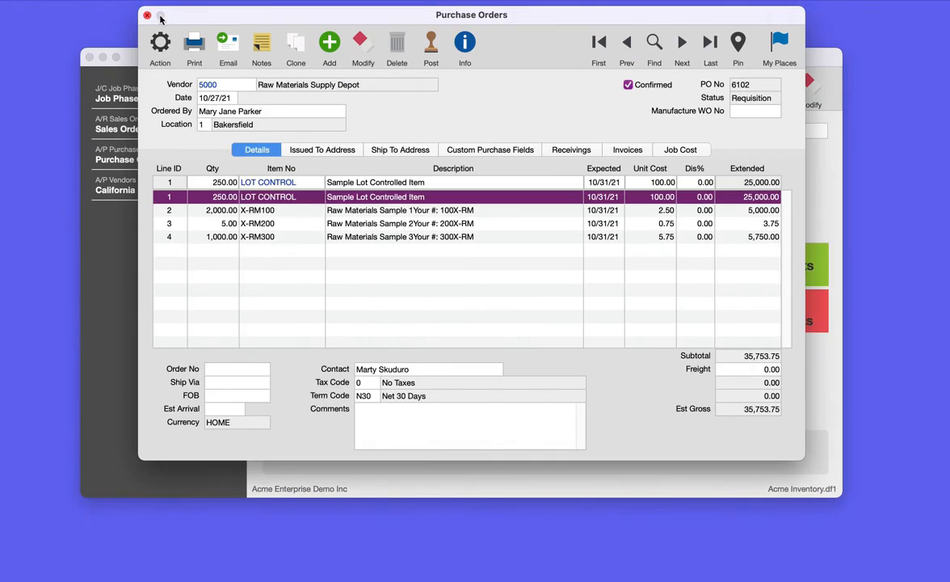
{"action": "left_click", "coordinate": [148, 15]}
{"action": "left_click", "coordinate": [706, 84]}
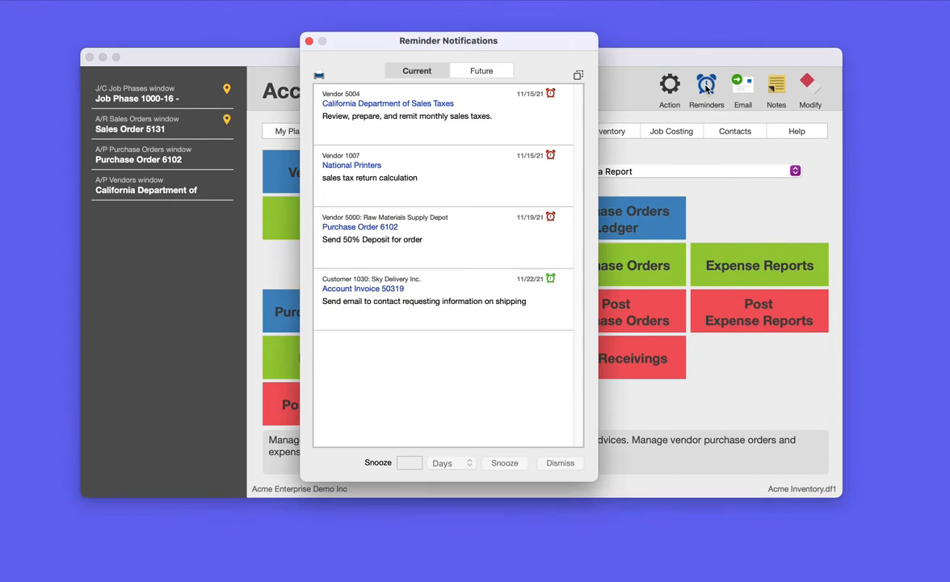